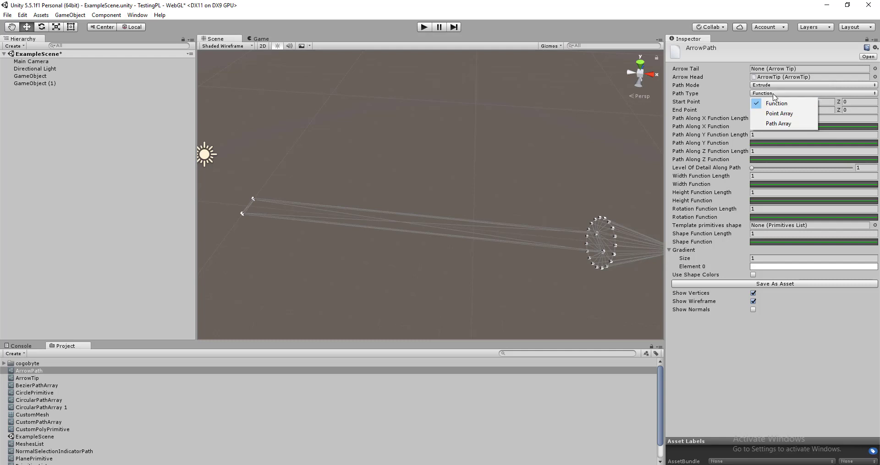
# Set ArrowPath's Path Type to Path Array.
pyautogui.click(765, 370)
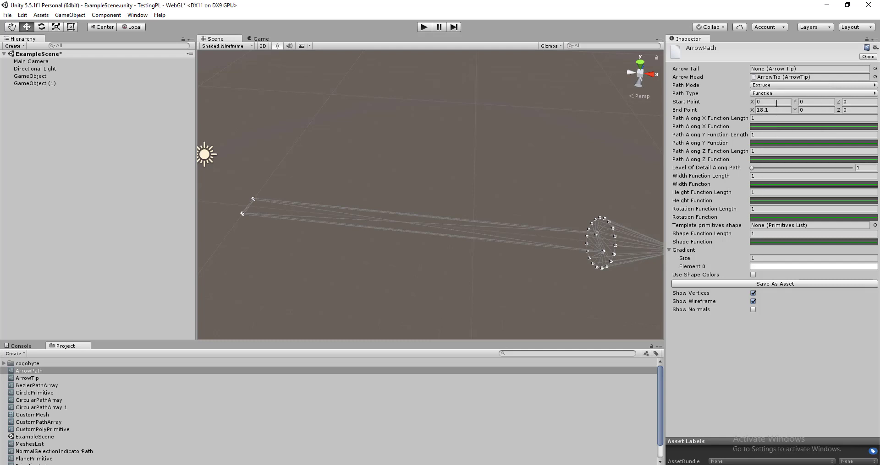
pyautogui.click(776, 94)
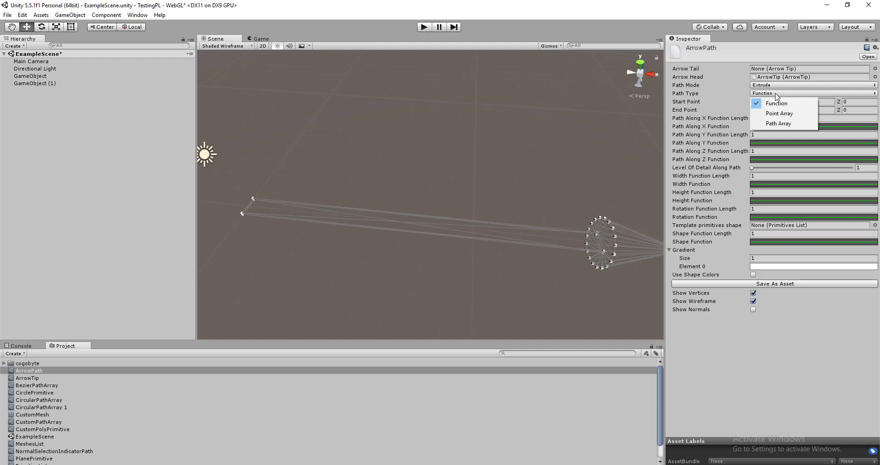
pyautogui.click(779, 124)
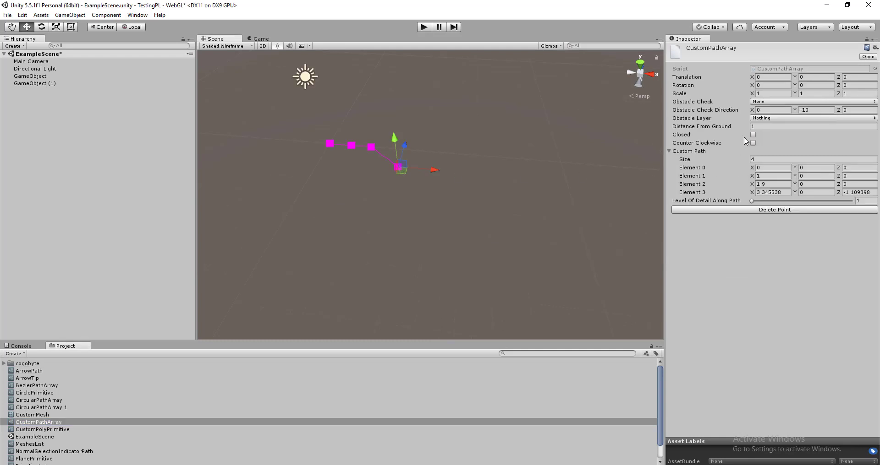
# Move CustomPathArray's Element 3 to about X 11.4, Z 0.86, Element 2 to X 6.35, Z 0.28, and Element 1 to X 2.95, Z 0.37.
pyautogui.moveTo(400, 176); pyautogui.dragTo(592, 153)
pyautogui.click(372, 150)
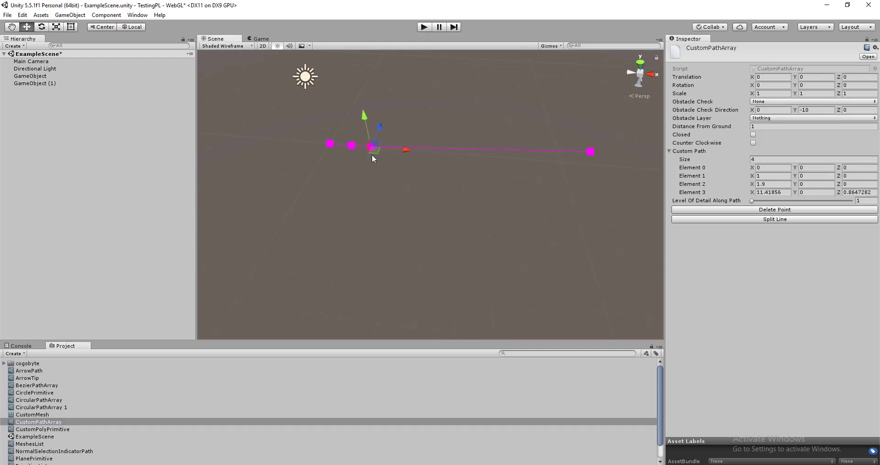
pyautogui.moveTo(374, 156); pyautogui.dragTo(476, 160)
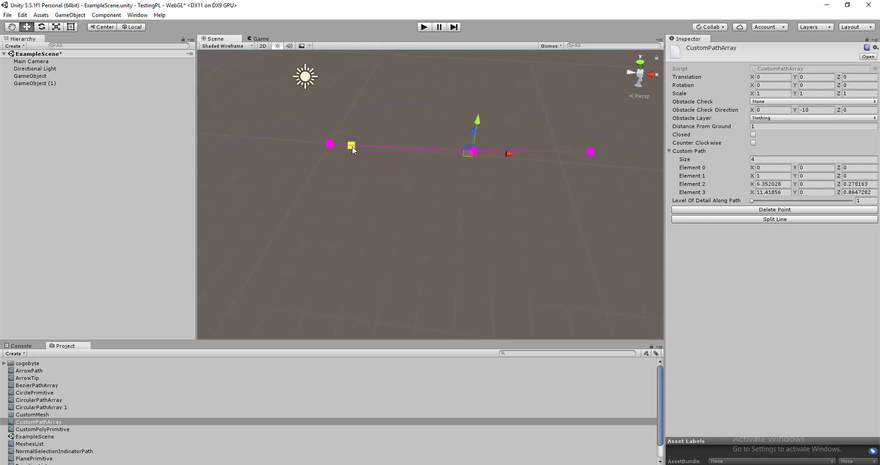
pyautogui.click(352, 147)
pyautogui.moveTo(352, 149); pyautogui.dragTo(399, 151)
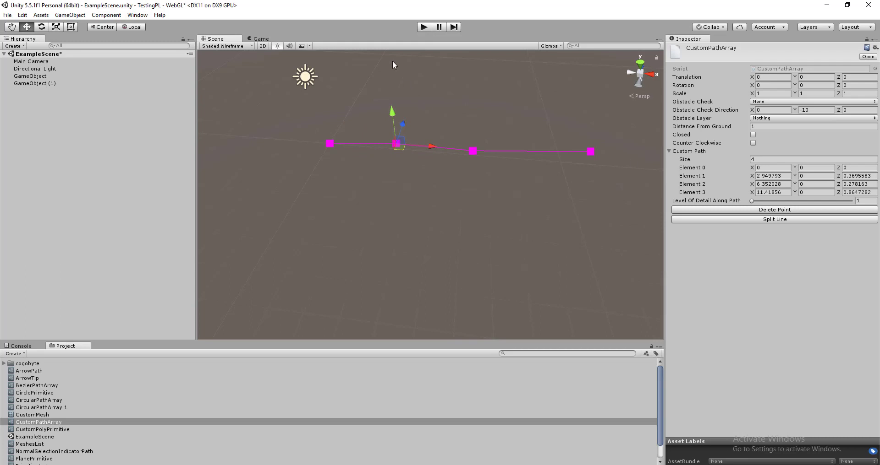
# Assign the project's own edited CustomPathArray asset, not the Templates one, as ArrowPath's Path Array.
pyautogui.click(124, 370)
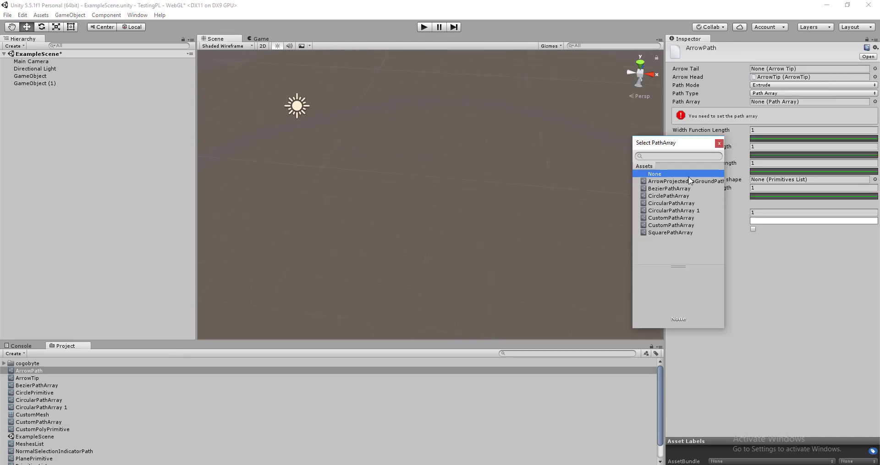
pyautogui.click(668, 226)
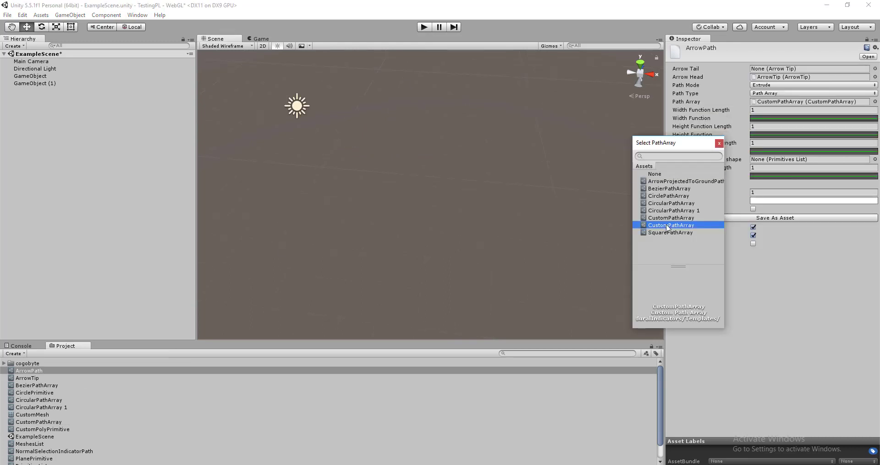
pyautogui.click(668, 219)
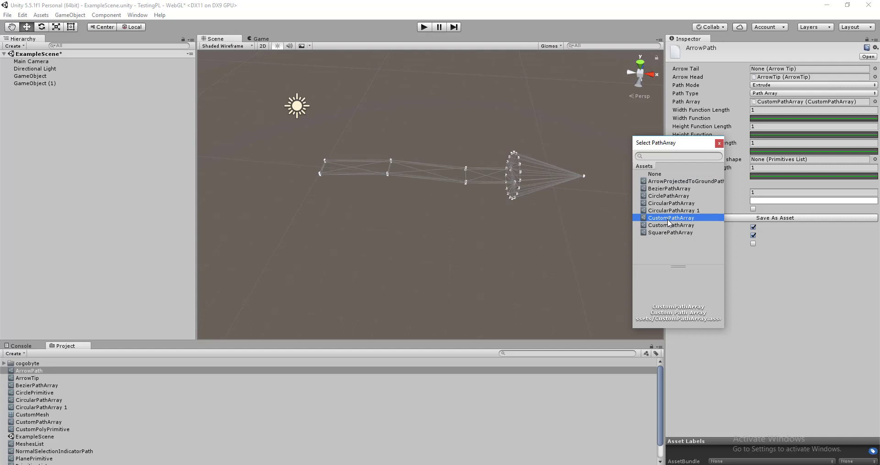
pyautogui.click(719, 144)
pyautogui.moveTo(588, 112); pyautogui.dragTo(562, 142, button='middle')
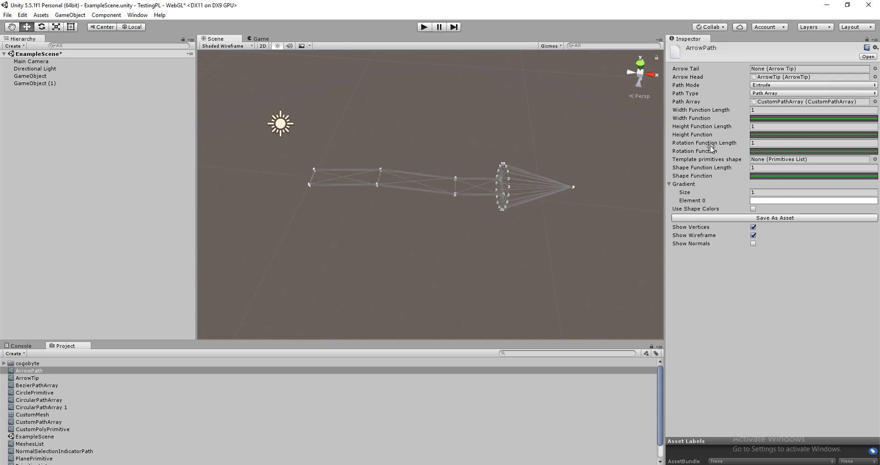
# Lock the Inspector on ArrowPath and add a second Inspector beside it.
pyautogui.click(735, 39)
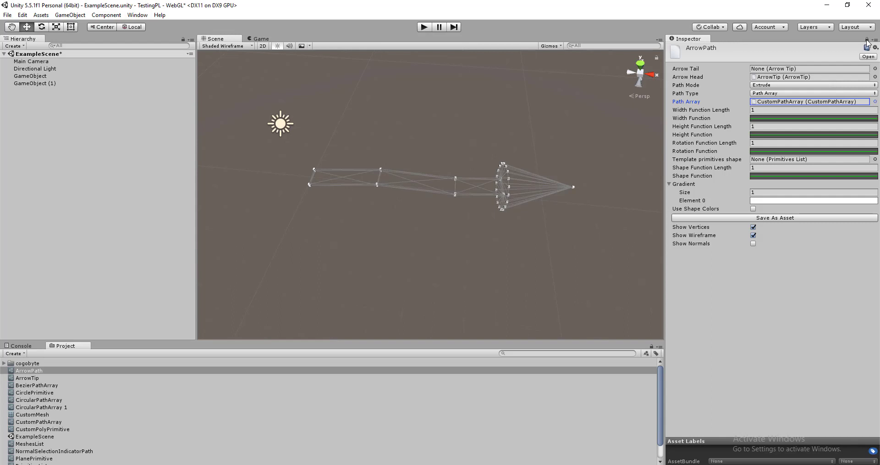
pyautogui.rightClick(703, 40)
pyautogui.moveTo(727, 104)
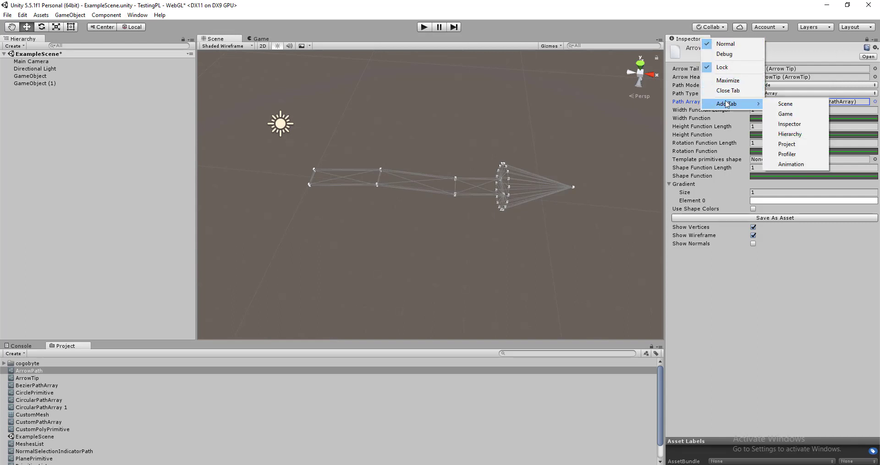
pyautogui.click(779, 124)
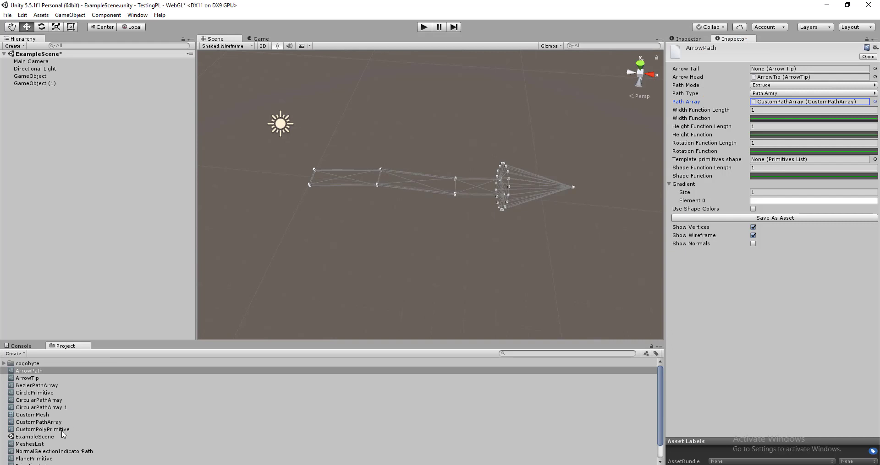
# Reposition CustomPathArray's Element 2 point in the scene while the locked ArrowPath preview stays displayed.
pyautogui.scroll(-2, 64, 420)
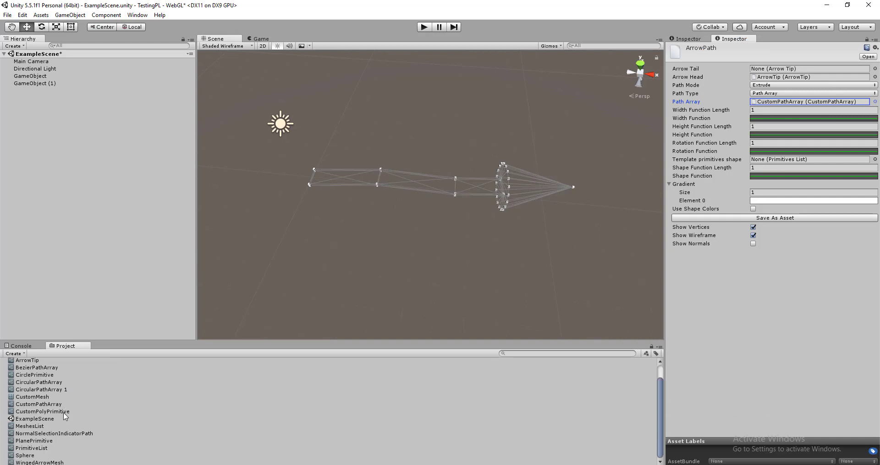
pyautogui.scroll(2, 64, 418)
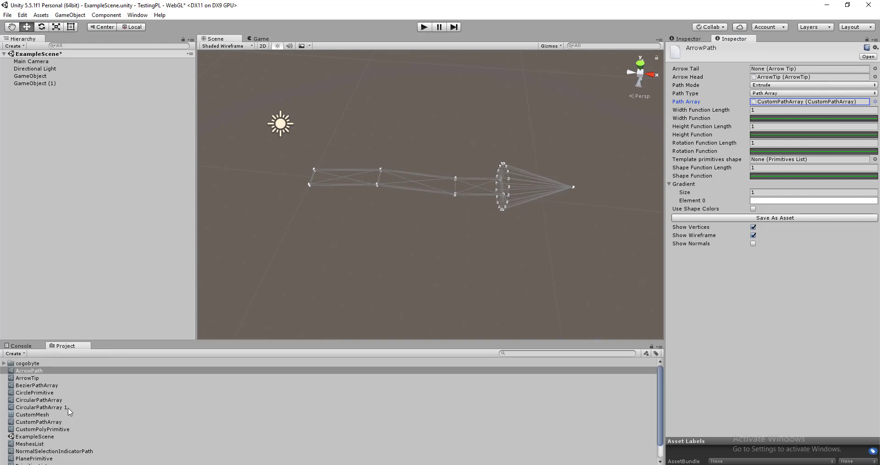
pyautogui.click(56, 423)
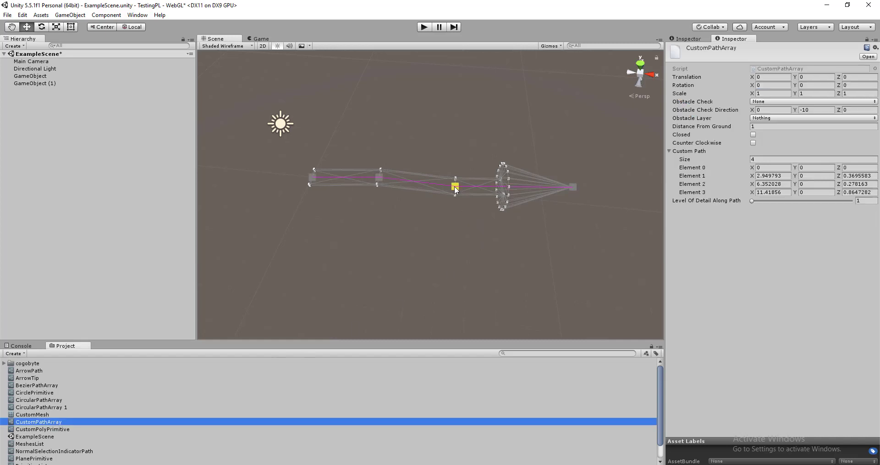
pyautogui.click(454, 187)
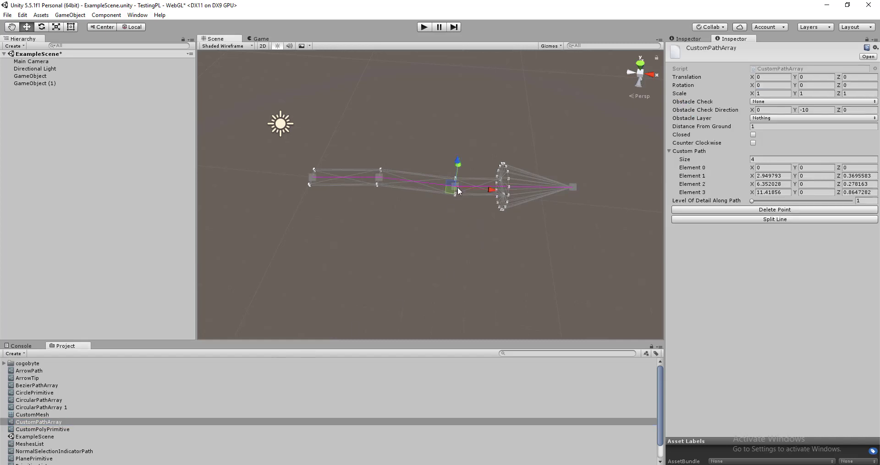
pyautogui.moveTo(460, 168); pyautogui.dragTo(451, 249)
pyautogui.moveTo(475, 282); pyautogui.dragTo(453, 149)
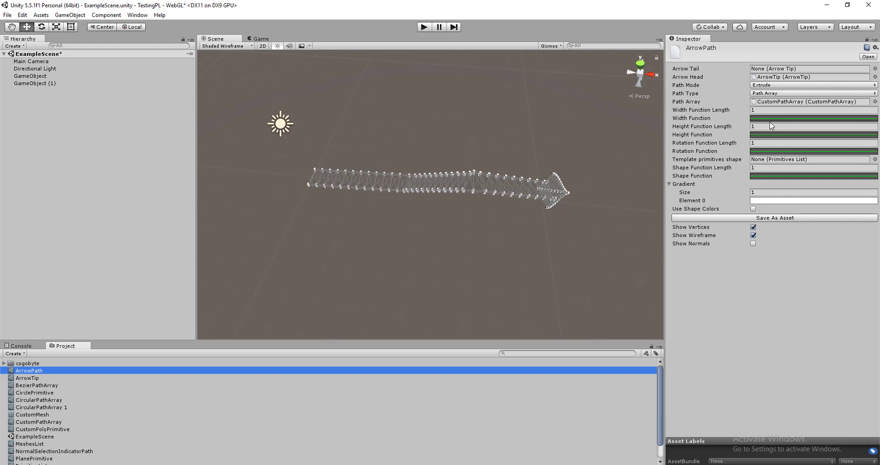
# Assign the PrimitiveList from the Templates folder as ArrowPath's template primitives shape.
pyautogui.click(874, 160)
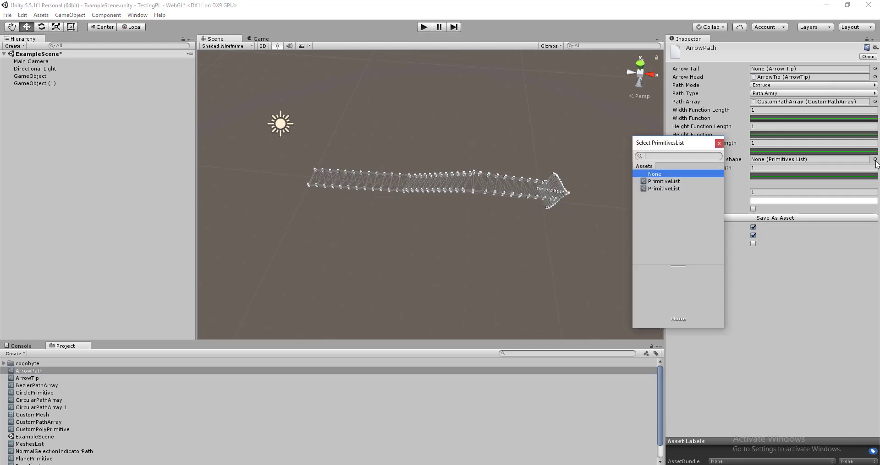
pyautogui.click(678, 188)
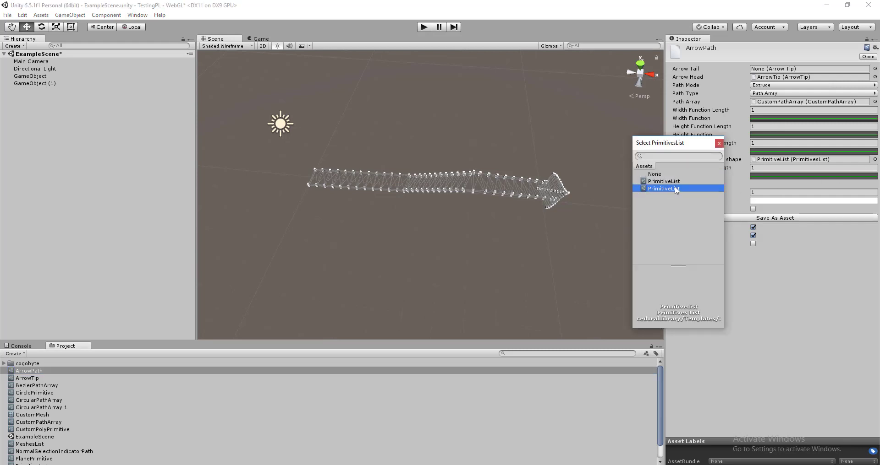
pyautogui.click(719, 144)
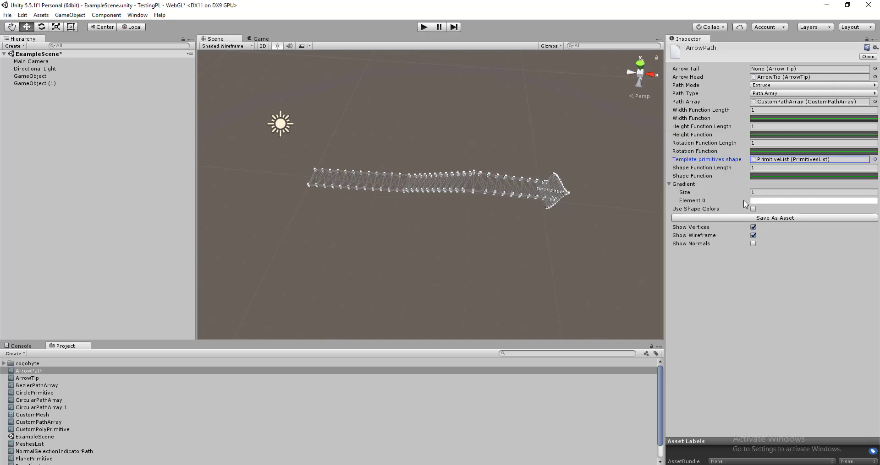
# Set ArrowPath's Path Mode to Broken Extrude with a Broken Line length of 3.72 and a Brake length of 0.83.
pyautogui.click(773, 86)
pyautogui.click(776, 126)
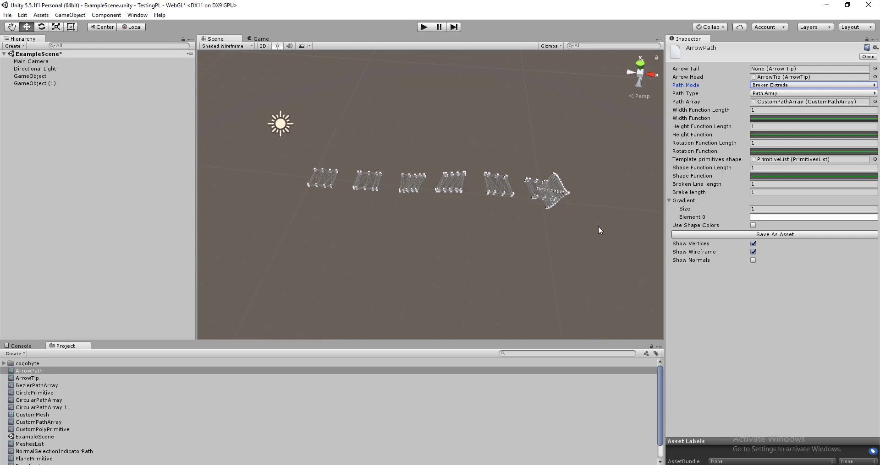
pyautogui.click(700, 185)
pyautogui.write('2.09')
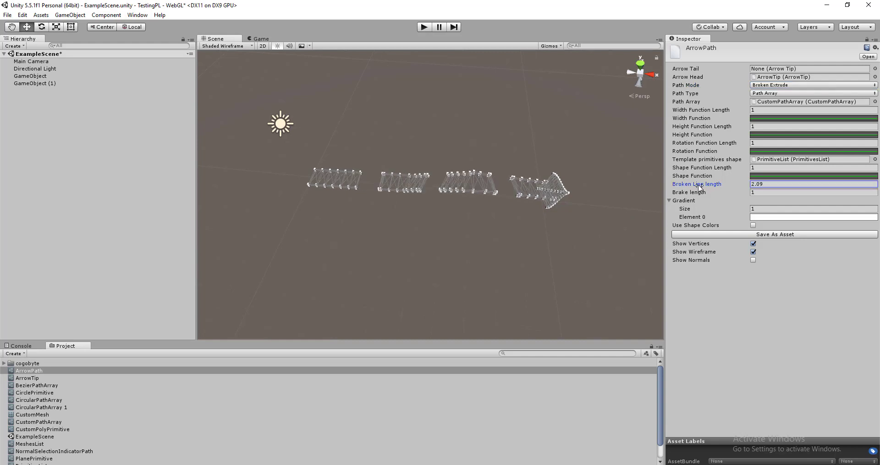
pyautogui.moveTo(700, 186)
pyautogui.mouseDown()
pyautogui.moveTo(724, 188)
pyautogui.moveTo(702, 201)
pyautogui.mouseUp()
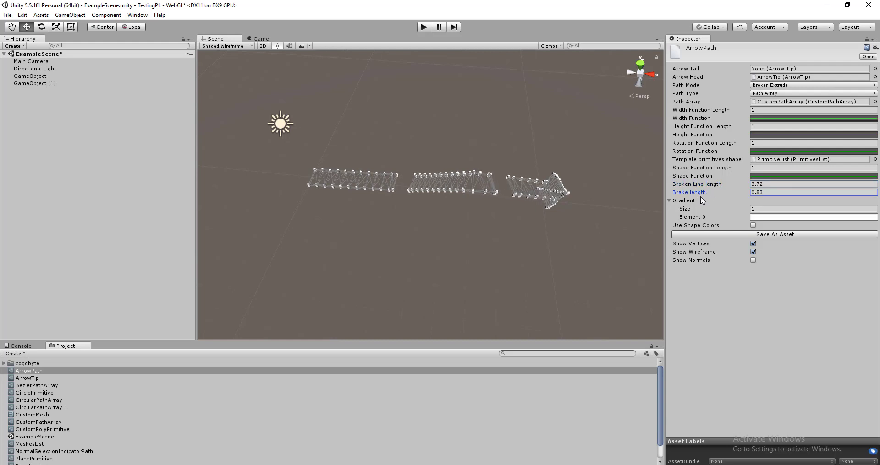
# Set ArrowPath's Path Mode to Made Of Shapes and toggle At Path Points on and back off.
pyautogui.click(784, 85)
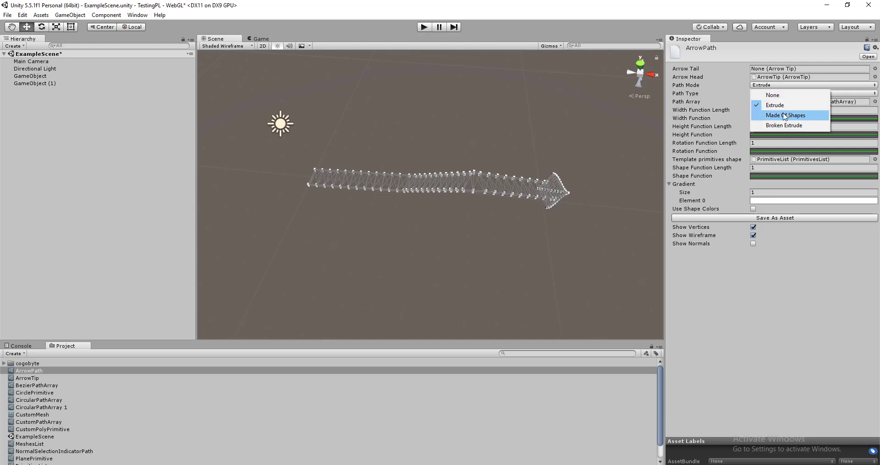
pyautogui.click(785, 117)
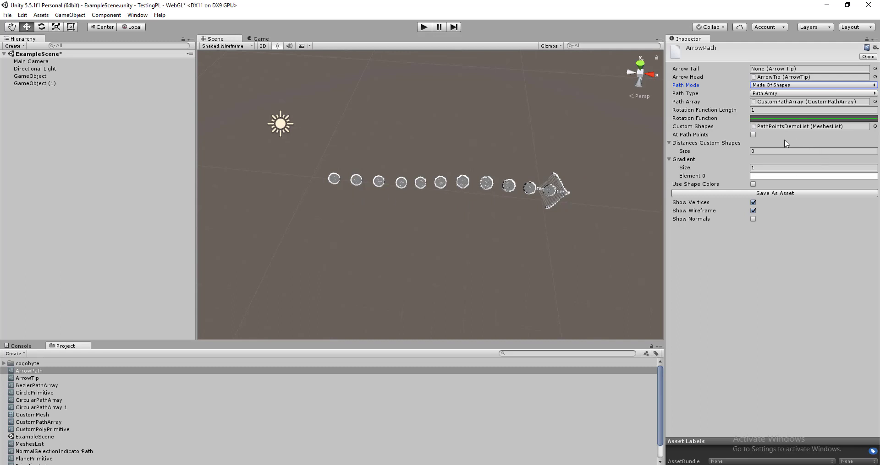
pyautogui.click(753, 135)
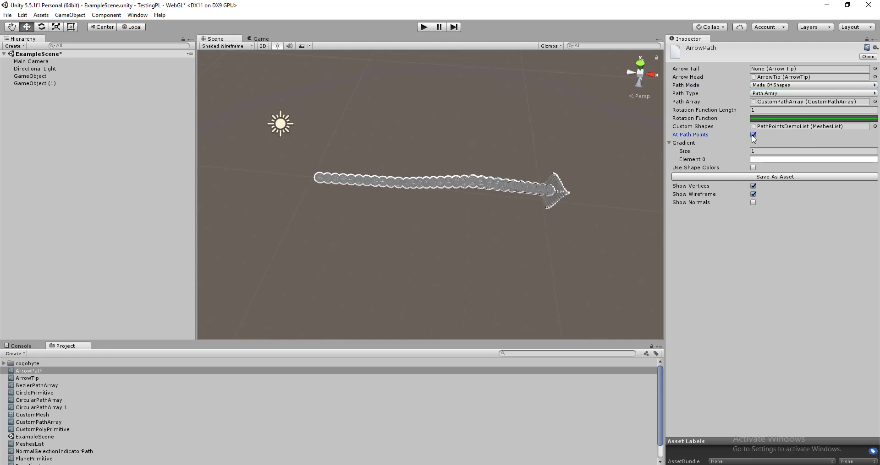
pyautogui.click(753, 136)
# Give Distances Custom Shapes one element and set its distance to 1.99.
pyautogui.click(760, 152)
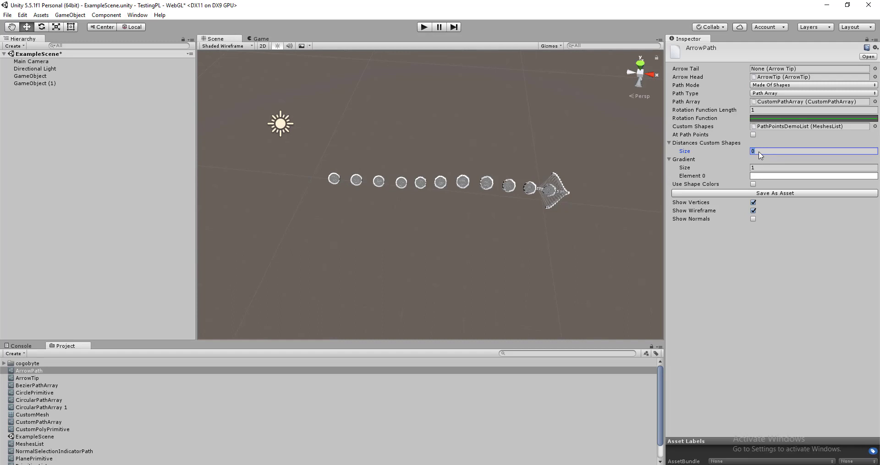
pyautogui.write('1')
pyautogui.press('Return')
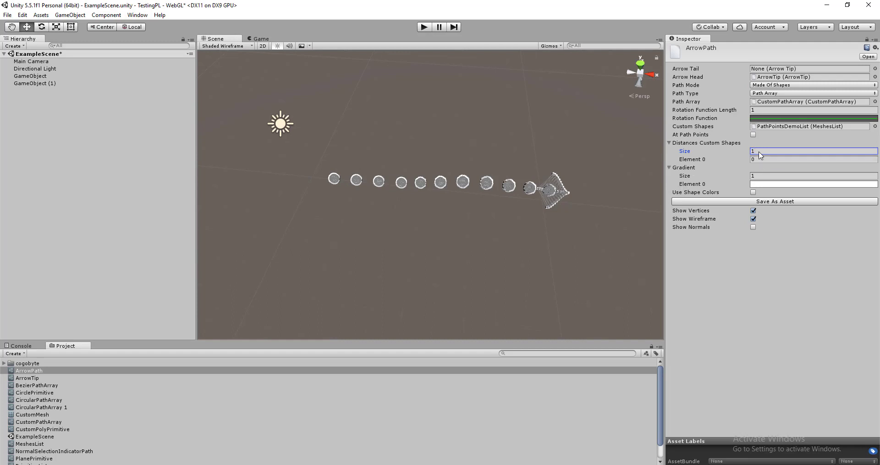
pyautogui.click(697, 161)
pyautogui.moveTo(696, 160); pyautogui.dragTo(729, 167)
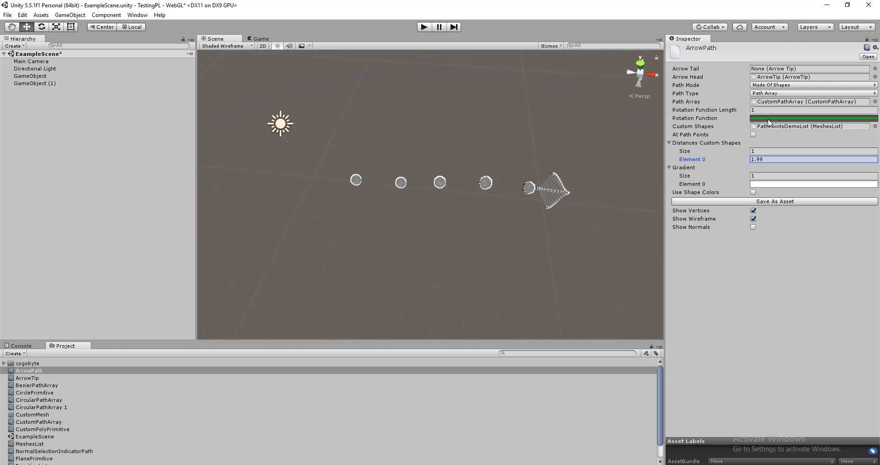
# Create a new MeshesList asset from Cogobyte's ProceduralLibrary 3D meshes in the project.
pyautogui.rightClick(39, 371)
pyautogui.moveTo(84, 205)
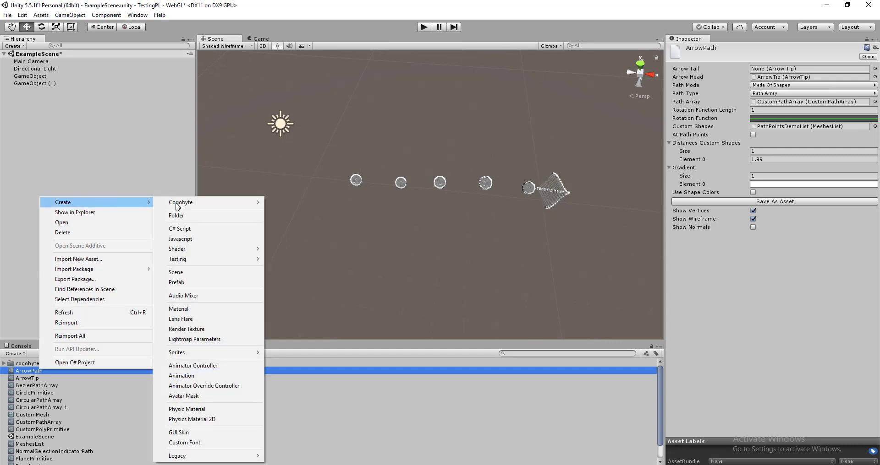
pyautogui.moveTo(220, 203)
pyautogui.moveTo(311, 213)
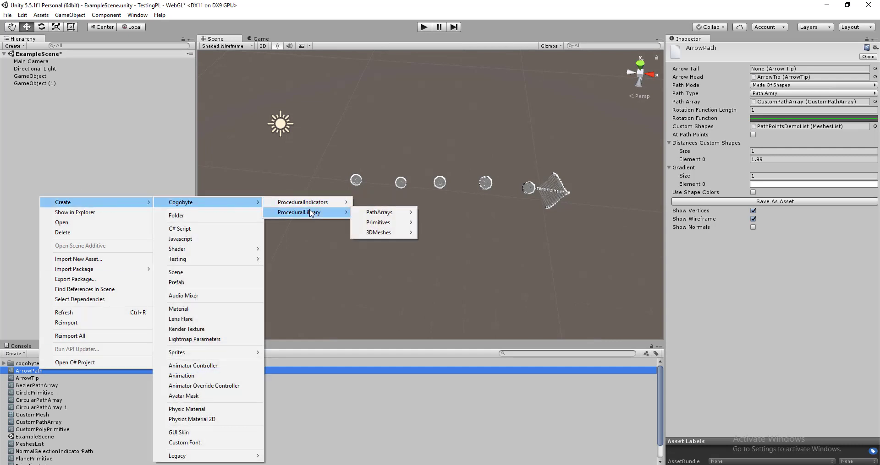
pyautogui.moveTo(370, 233)
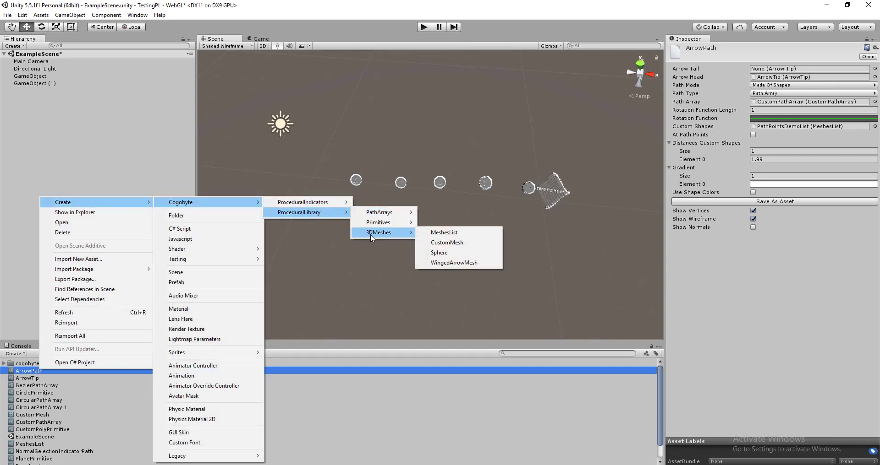
pyautogui.click(444, 233)
# Create a new Sphere asset from Cogobyte's ProceduralLibrary 3D meshes and set its radius to 0.1.
pyautogui.rightClick(44, 450)
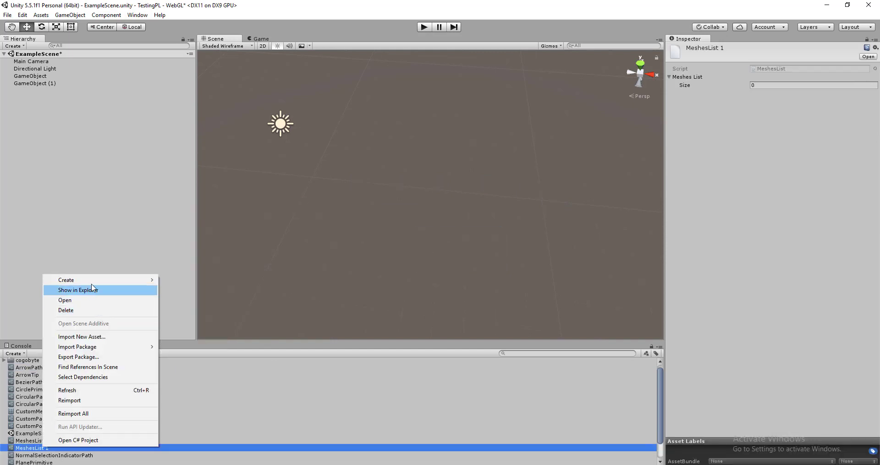
pyautogui.moveTo(115, 280)
pyautogui.moveTo(231, 29)
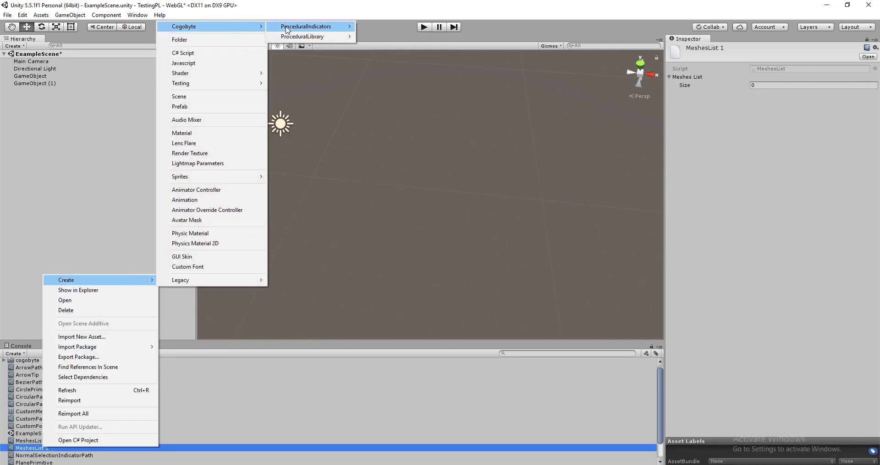
pyautogui.moveTo(299, 40)
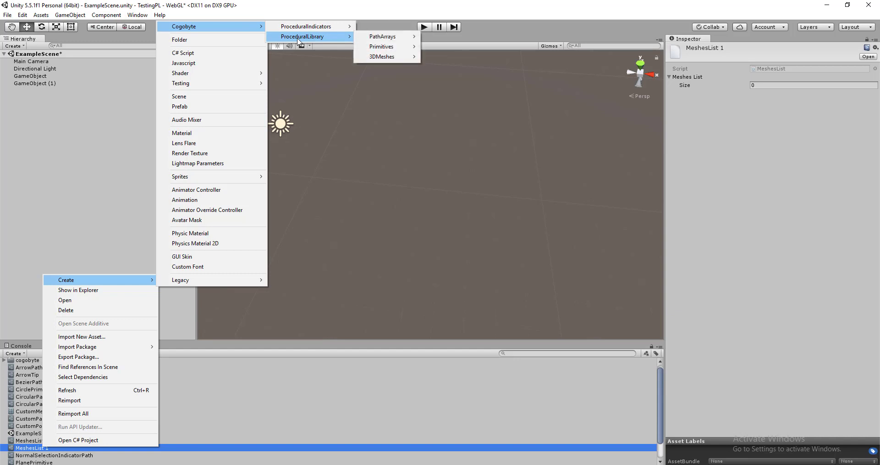
pyautogui.moveTo(376, 57)
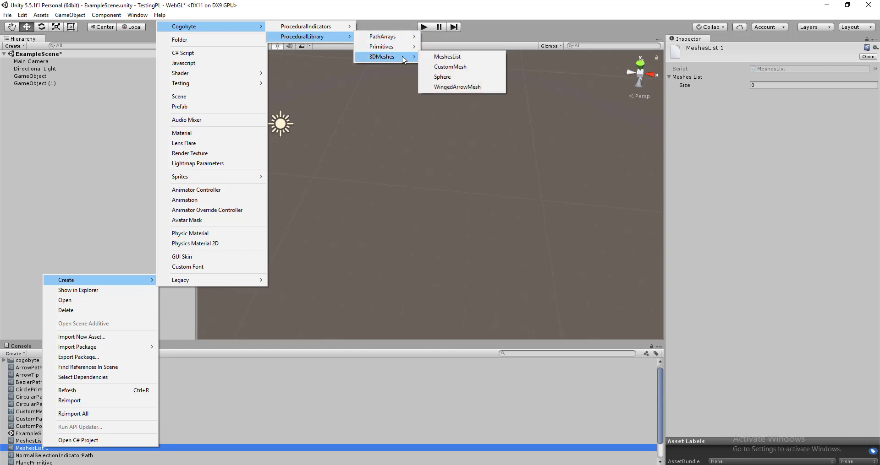
pyautogui.click(449, 76)
pyautogui.click(758, 112)
pyautogui.write('0.1')
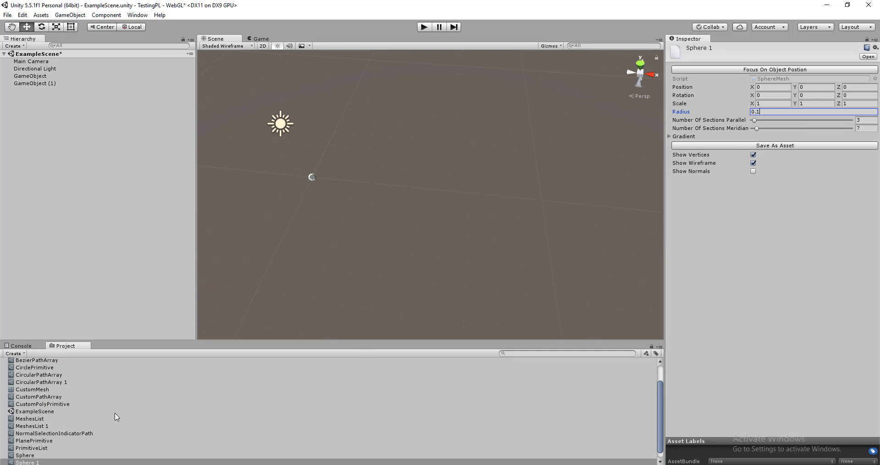
# Create a new WingedArrowMesh asset from Cogobyte's ProceduralLibrary 3D meshes in the project.
pyautogui.rightClick(41, 463)
pyautogui.moveTo(113, 295)
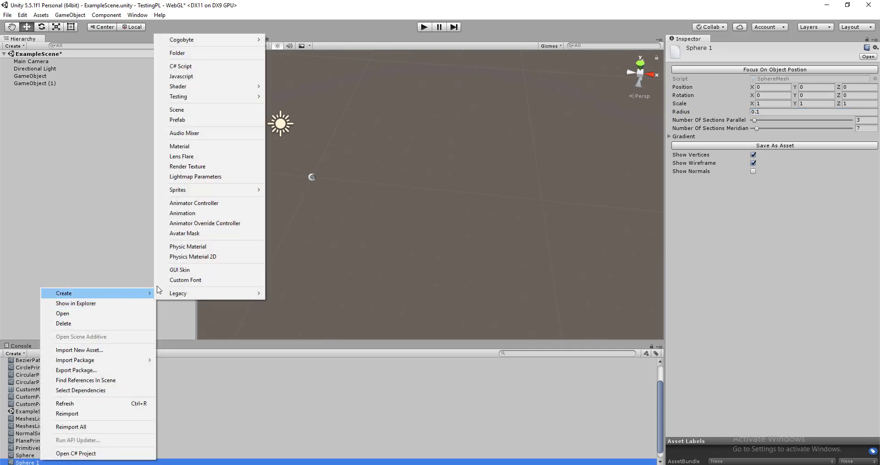
pyautogui.moveTo(215, 40)
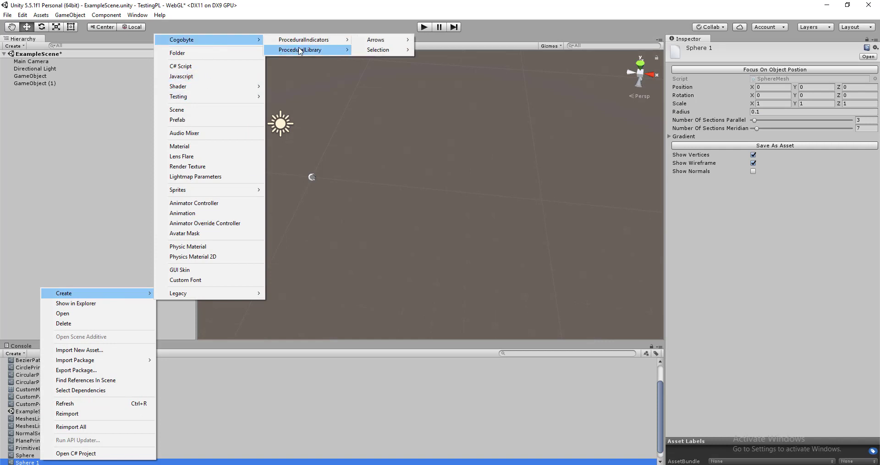
pyautogui.moveTo(301, 52)
pyautogui.moveTo(400, 71)
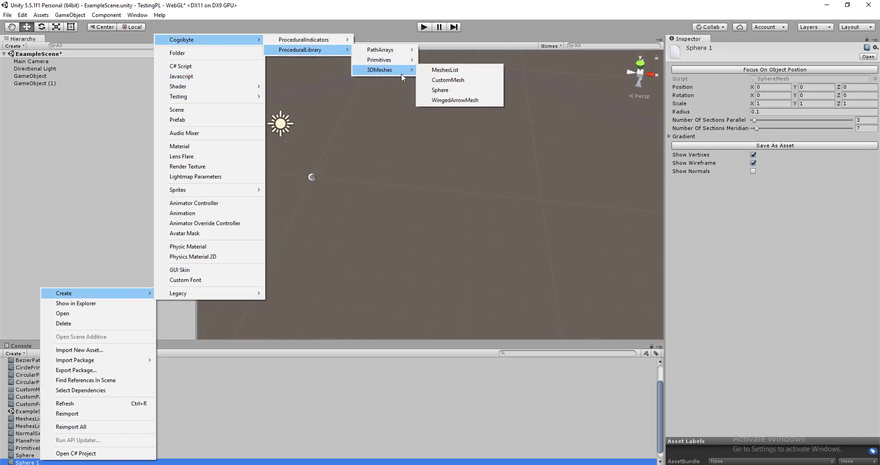
pyautogui.click(447, 99)
# Set the new winged arrow mesh's Length, Left Length, Right Length, Start Width, Left Back Distance and Right Back Distance to 0.1.
pyautogui.click(761, 112)
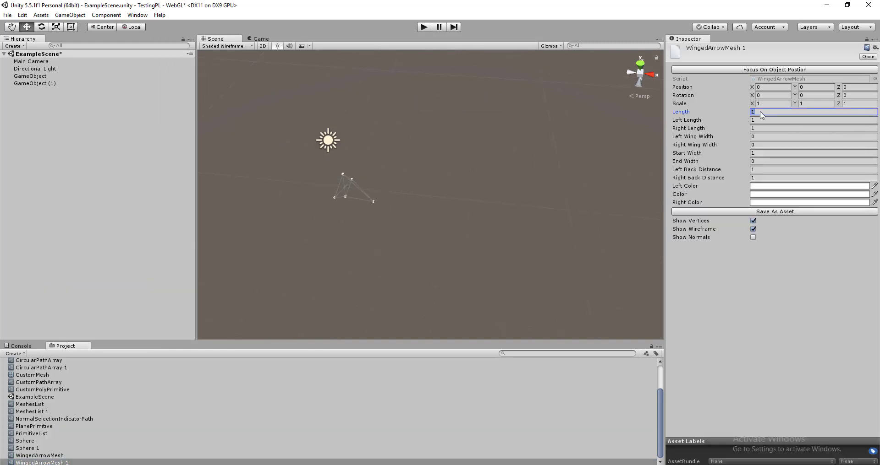
pyautogui.write('0.1')
pyautogui.press('Return')
pyautogui.click(767, 122)
pyautogui.write('0.1')
pyautogui.click(764, 129)
pyautogui.write('0.1')
pyautogui.write('0.1')
pyautogui.click(761, 170)
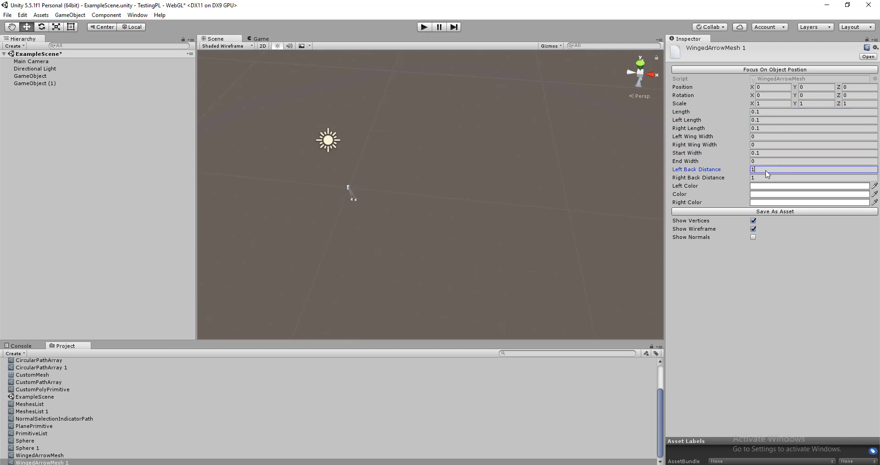
pyautogui.write('0.1')
pyautogui.click(760, 177)
pyautogui.write('0.1')
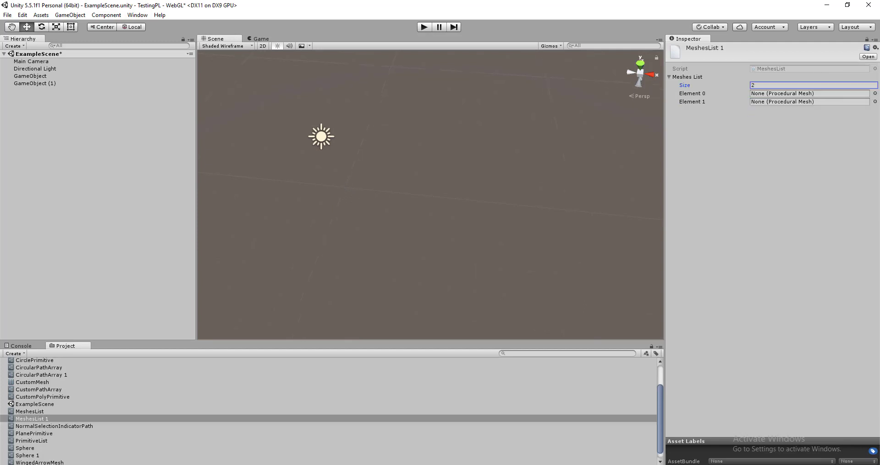
# Give MeshesList 1 two elements, assigning Sphere 1 to Element 0 and the winged arrow mesh to Element 1.
pyautogui.moveTo(39, 463); pyautogui.dragTo(801, 102)
pyautogui.moveTo(33, 455); pyautogui.dragTo(774, 94)
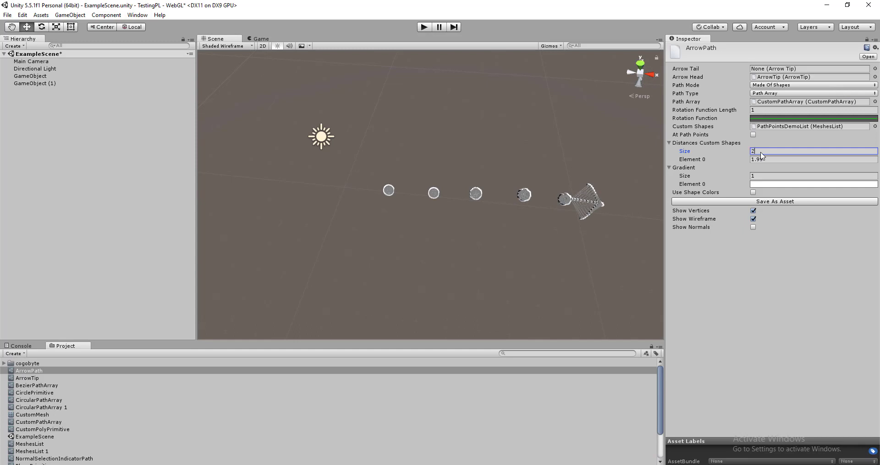
# Set ArrowPath's Distances Custom Shapes size to 2 and assign MeshesList 1 as its Custom Shapes.
pyautogui.press('Return')
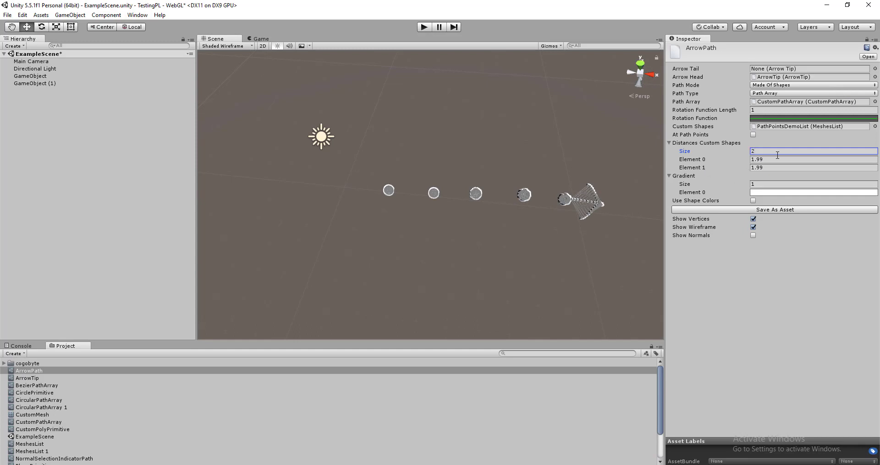
pyautogui.click(875, 126)
pyautogui.doubleClick(686, 196)
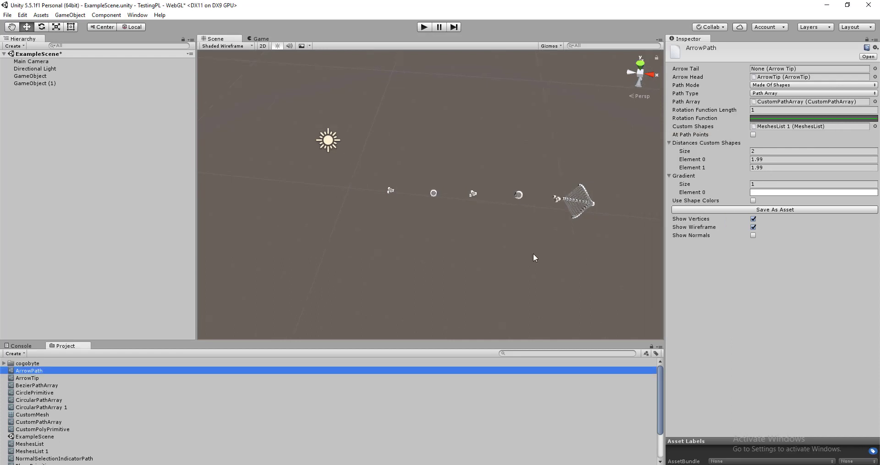
# Set ArrowPath's custom shape distances to 0.4 for Element 0 and 0.58 for Element 1.
pyautogui.scroll(3, 533, 251)
pyautogui.moveTo(533, 250); pyautogui.dragTo(506, 252, button='middle')
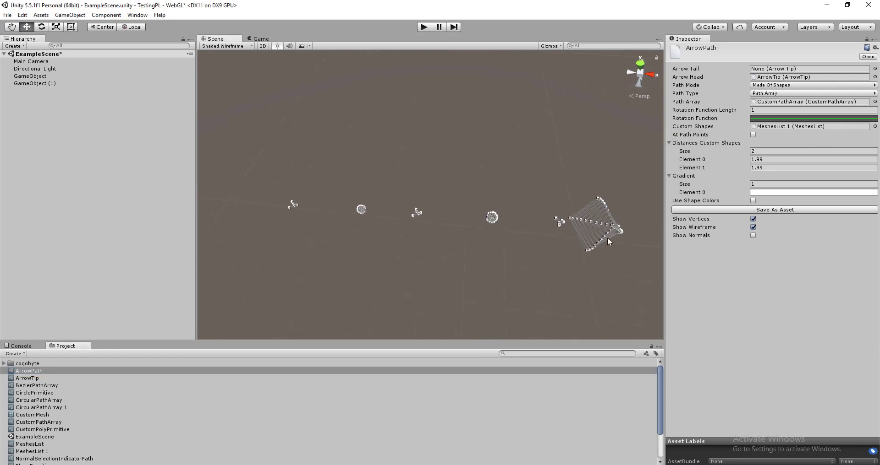
pyautogui.moveTo(704, 164)
pyautogui.mouseDown()
pyautogui.moveTo(678, 168)
pyautogui.moveTo(705, 168)
pyautogui.moveTo(689, 170)
pyautogui.mouseUp()
pyautogui.scroll(-6, 540, 265)
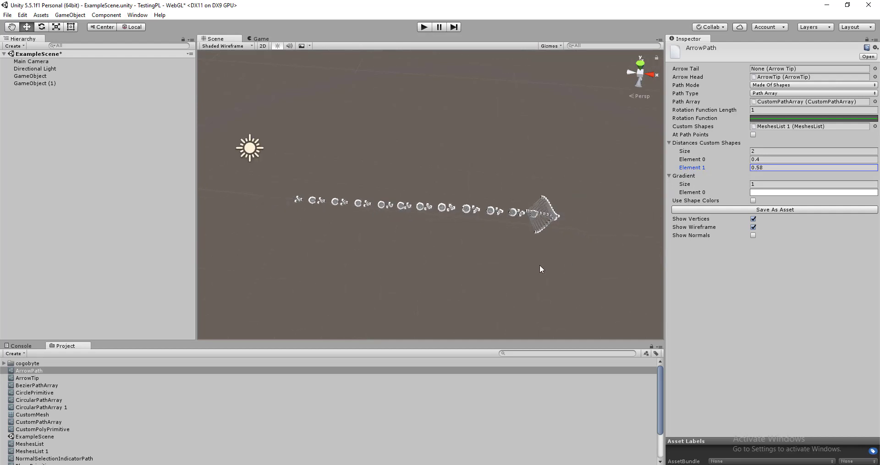
pyautogui.scroll(18, 502, 267)
pyautogui.scroll(-5, 485, 263)
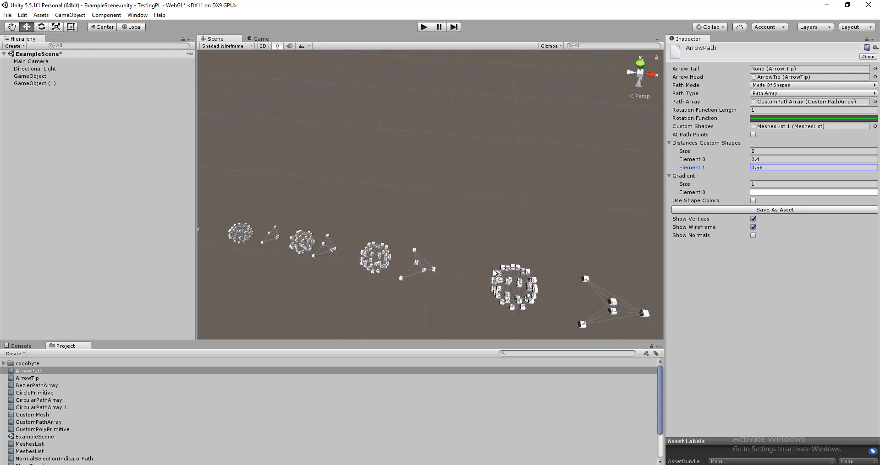
pyautogui.scroll(-4, 451, 297)
pyautogui.click(39, 372)
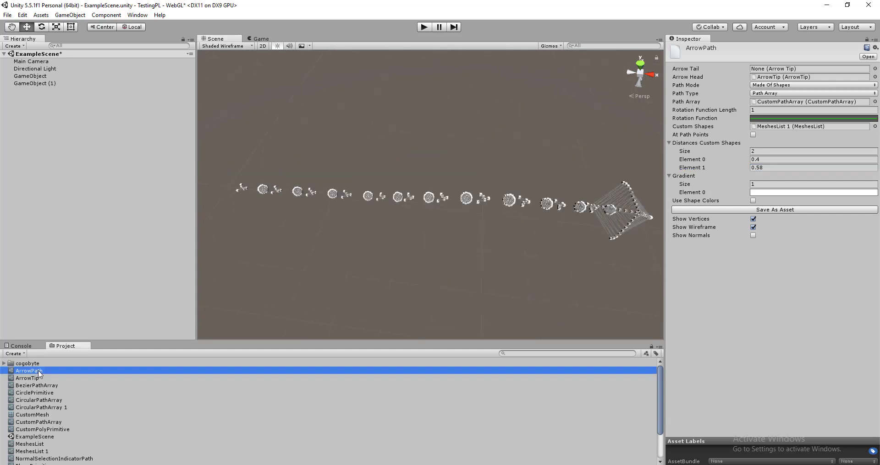